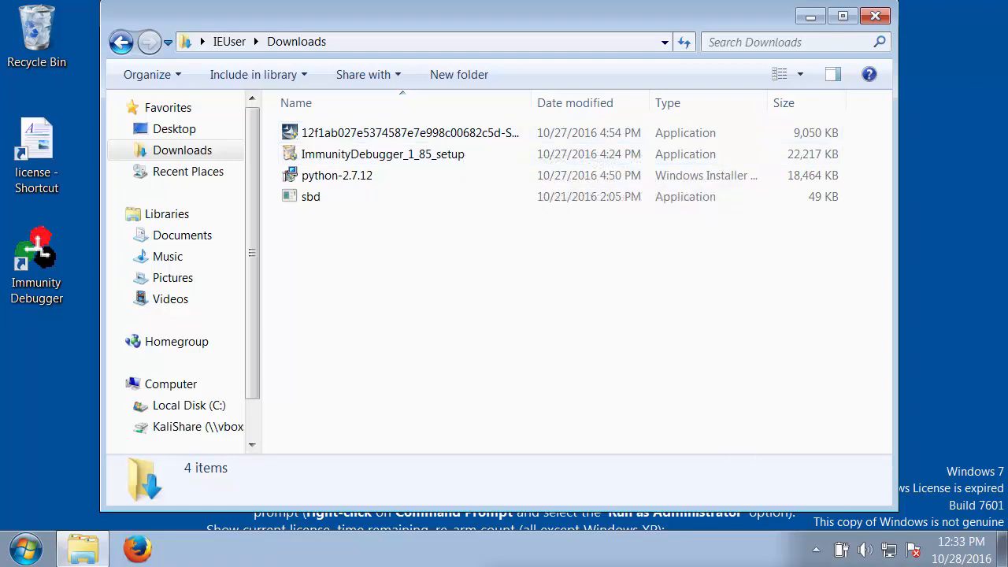
# Switch to VirtualBox Manager and examine how network adapters 1 and 2 of the Win7-Vuln machine are attached, leaving the settings unchanged
pyautogui.hotkey('alt', 'Tab')
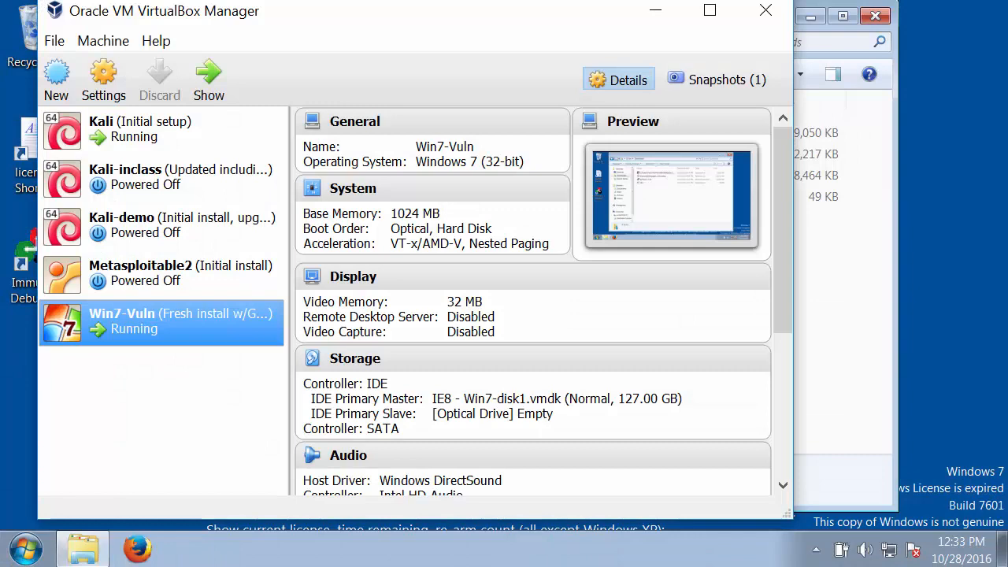
pyautogui.click(102, 79)
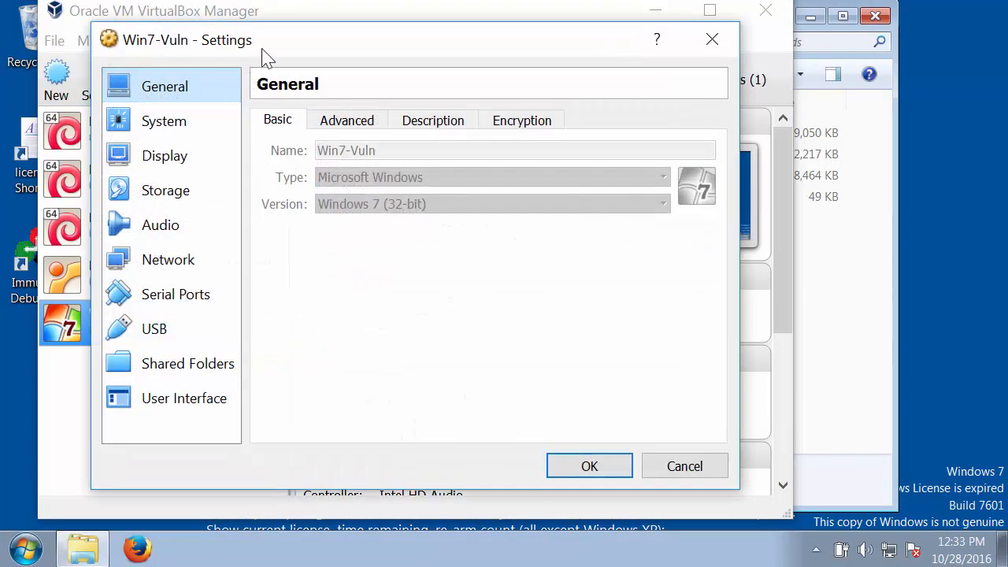
pyautogui.click(169, 266)
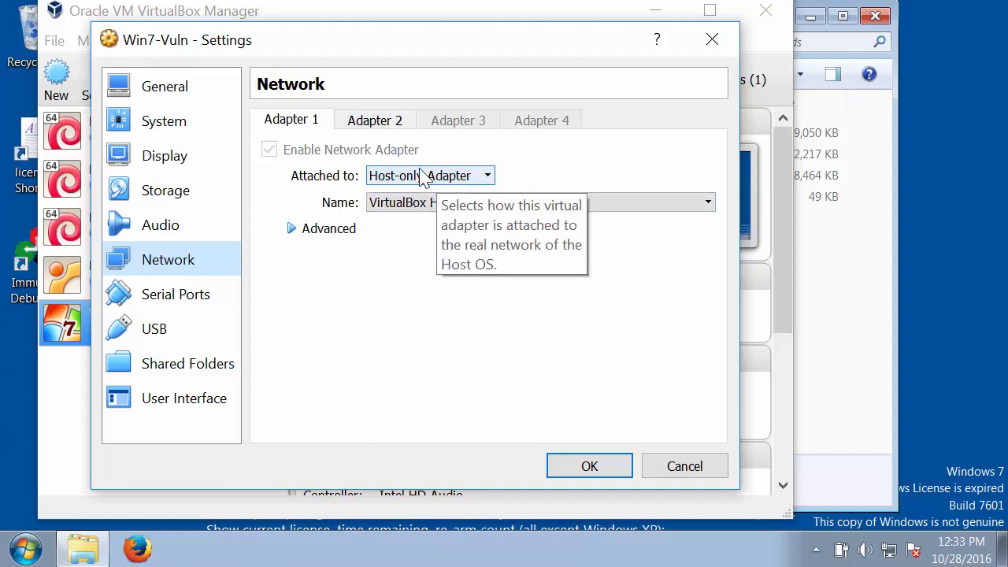
pyautogui.click(394, 125)
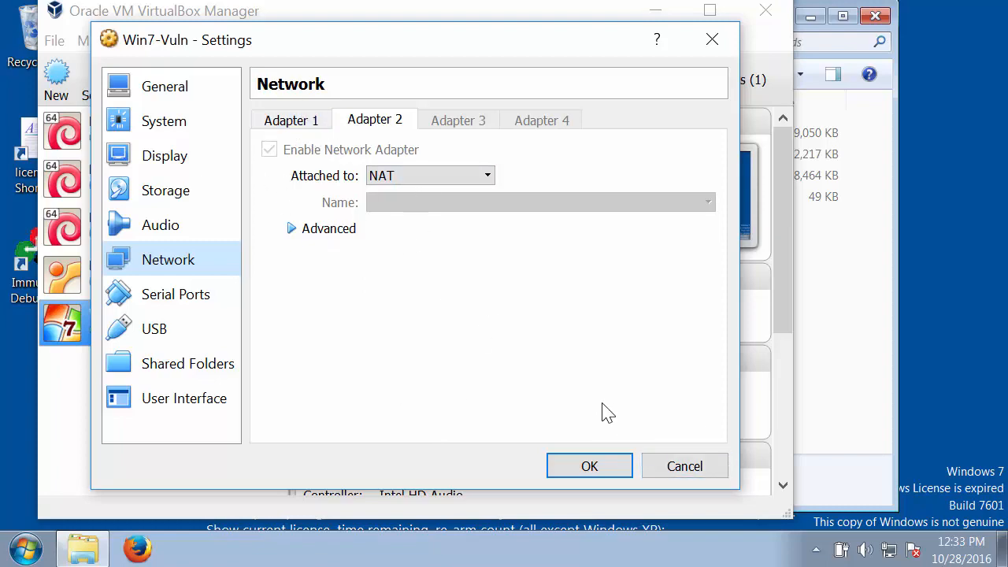
pyautogui.click(684, 465)
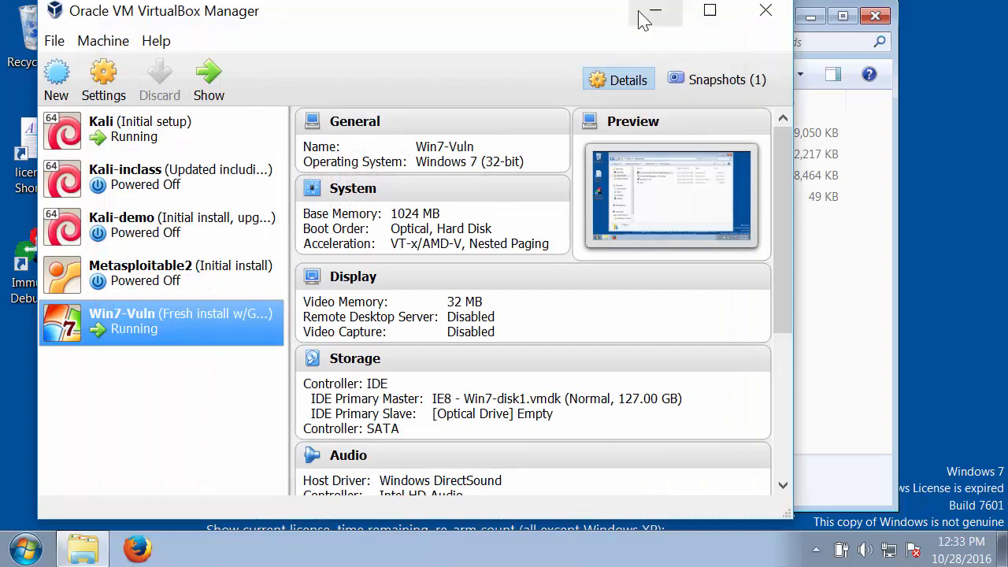
pyautogui.click(664, 14)
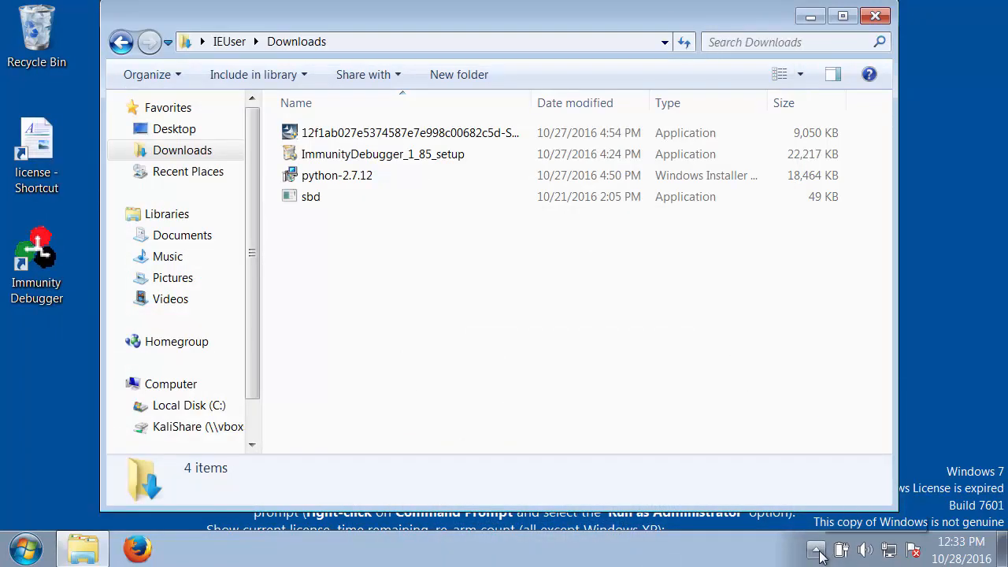
# Examine the guest's active networks and their connections in the Network and Sharing Center, then minimize it
pyautogui.click(888, 549)
pyautogui.click(892, 517)
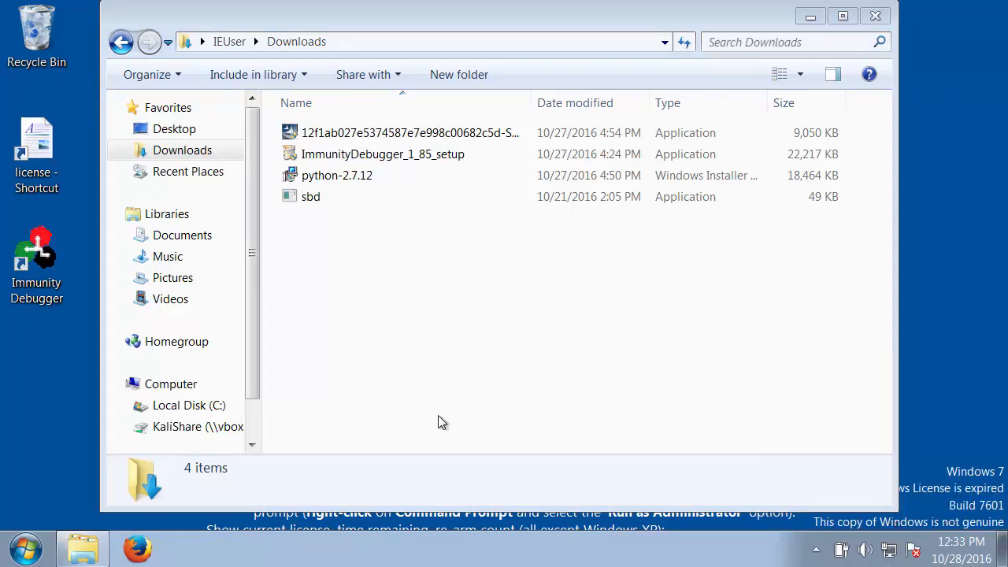
pyautogui.click(891, 551)
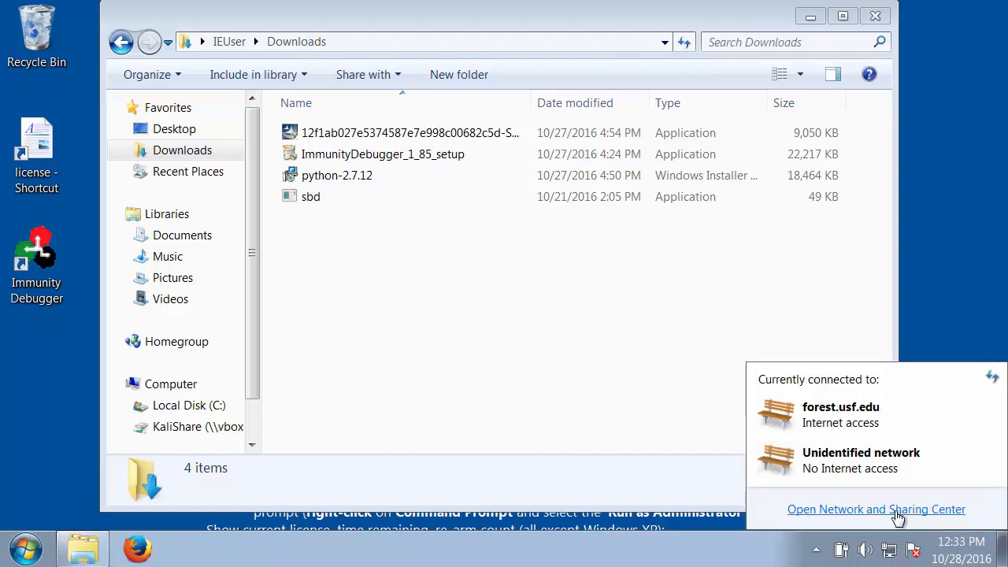
pyautogui.click(897, 509)
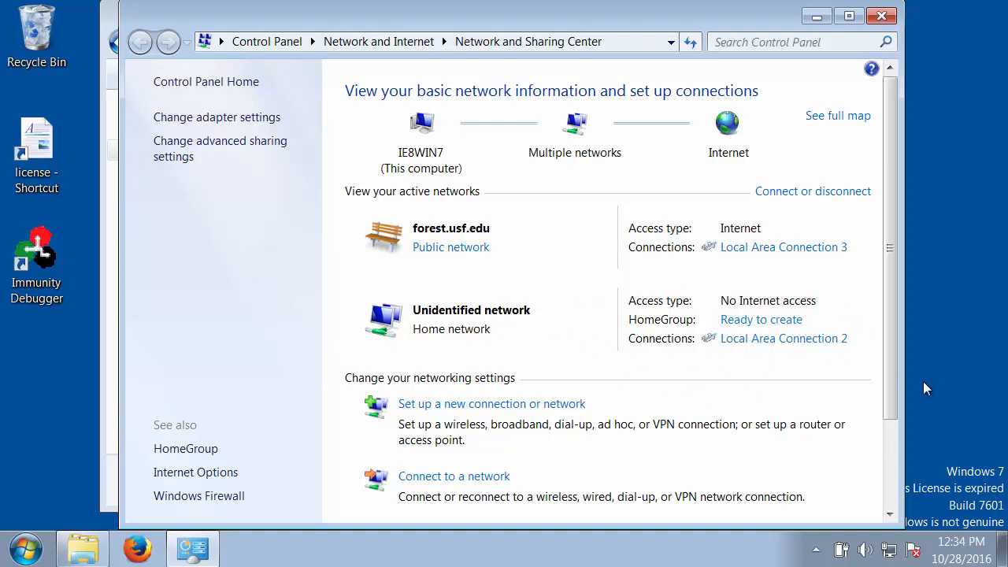
pyautogui.click(816, 17)
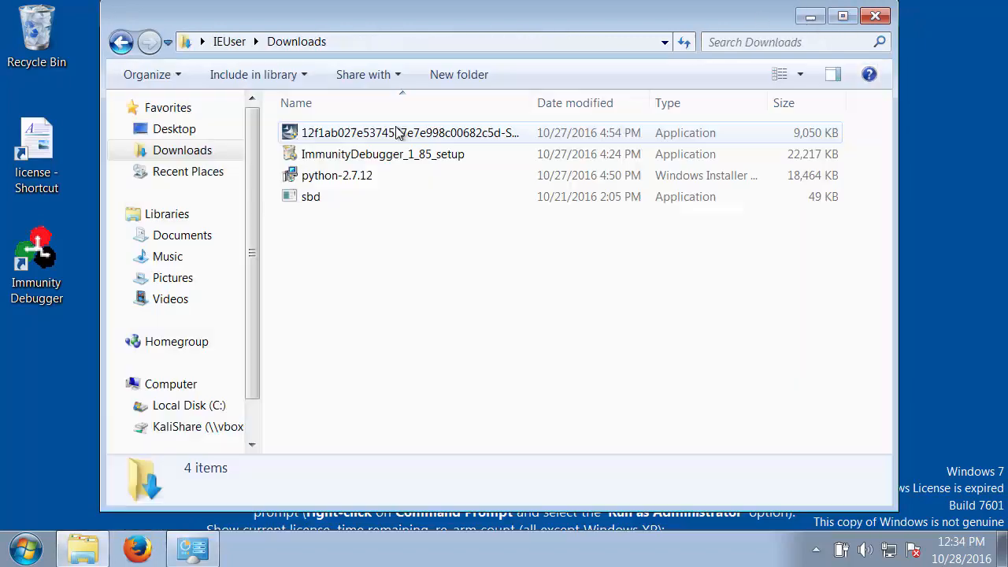
# Launch the installer whose file name starts with 12f1ab027e5374587e7e998c00682c5d from the Downloads folder
pyautogui.doubleClick(310, 136)
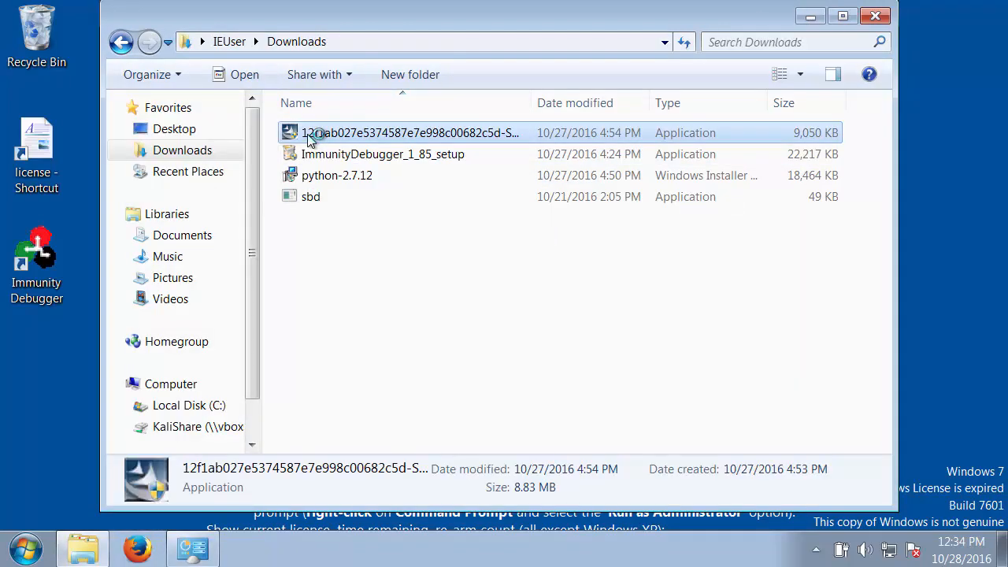
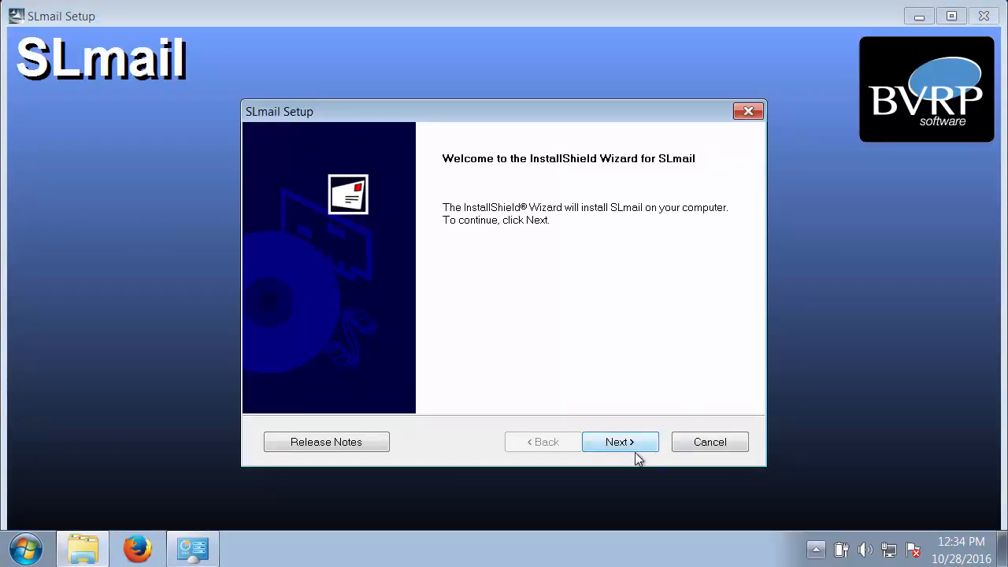
# Accept the SLmail license agreement and continue past the contact information page, keeping its default entries
pyautogui.click(626, 444)
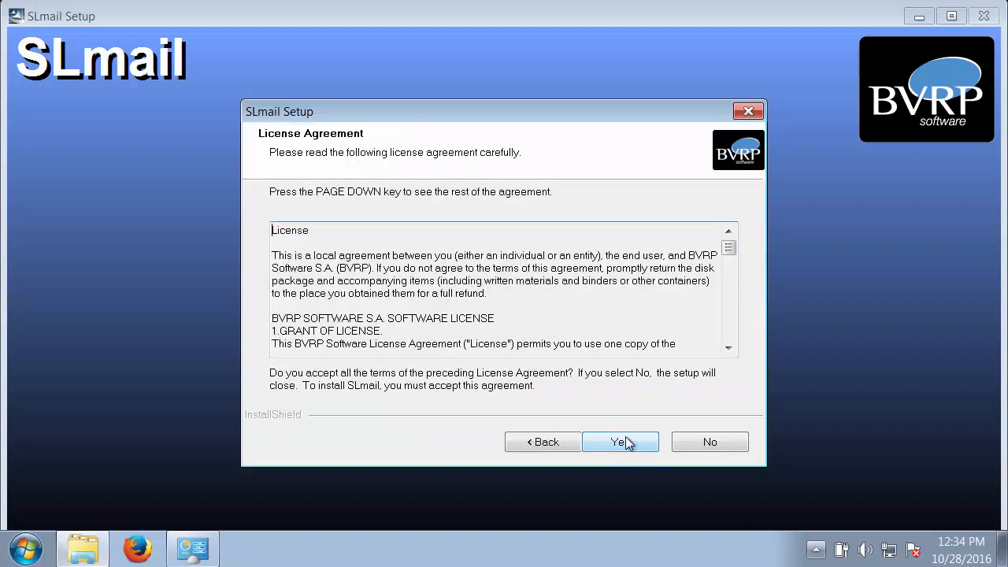
pyautogui.click(621, 442)
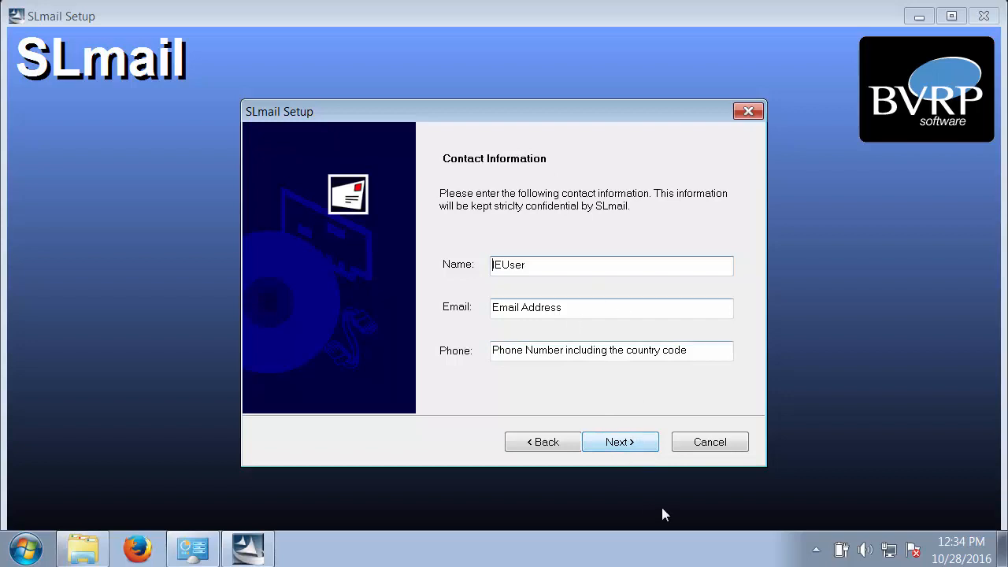
pyautogui.click(622, 444)
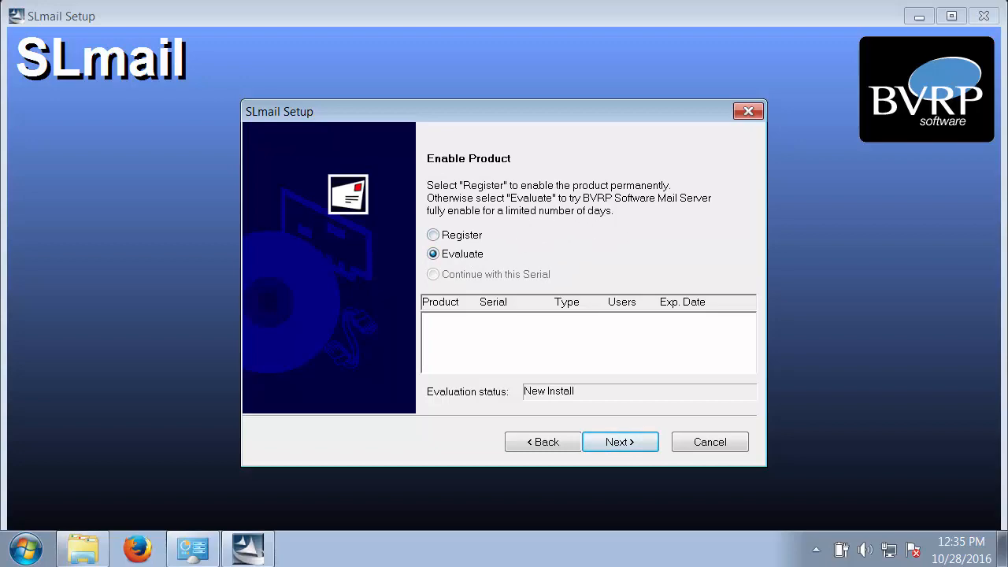
# Switch to VirtualBox Manager, examine the snapshots of the Win7-Vuln machine, return to its details, and minimize the manager
pyautogui.hotkey('alt', 'Tab')
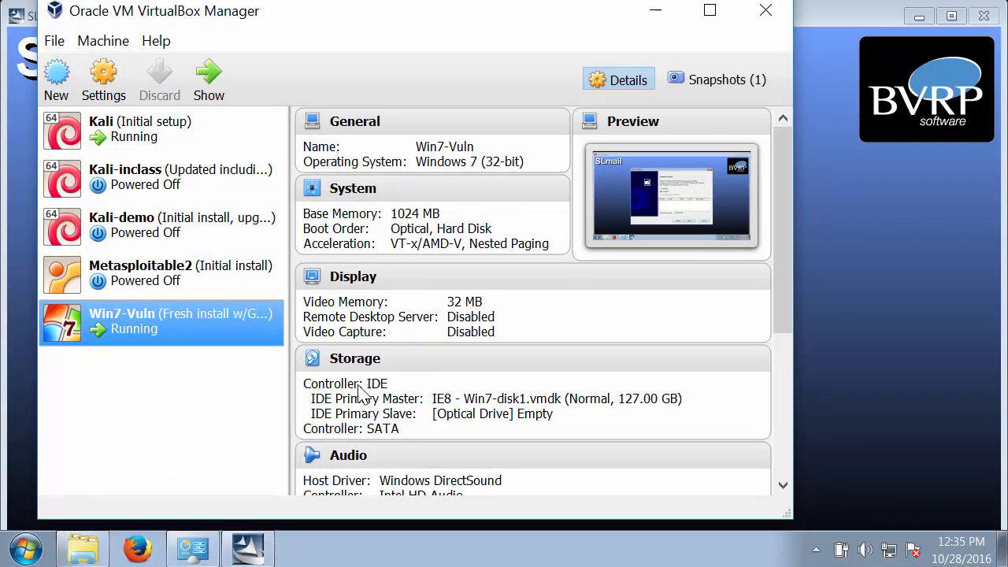
pyautogui.click(725, 80)
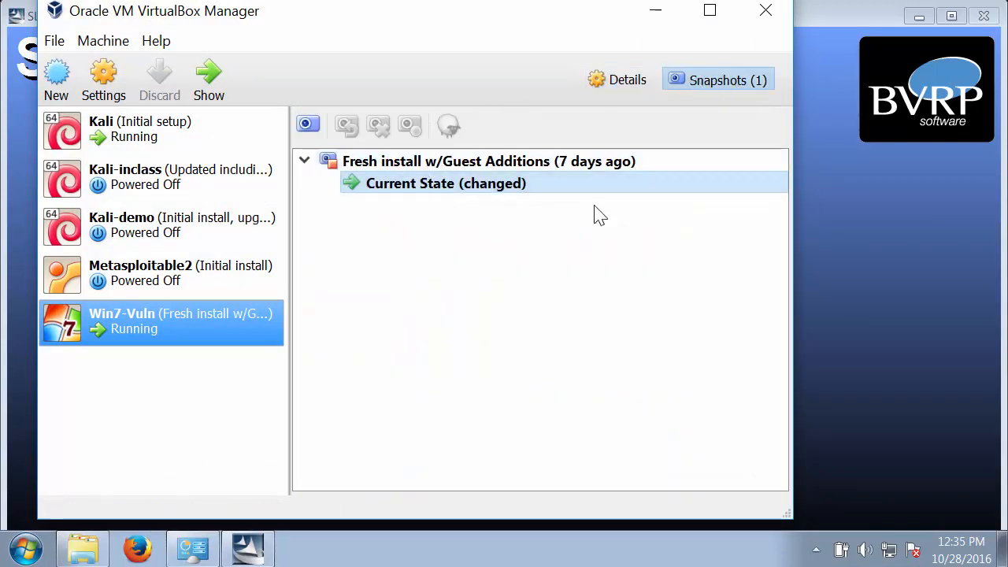
pyautogui.click(619, 87)
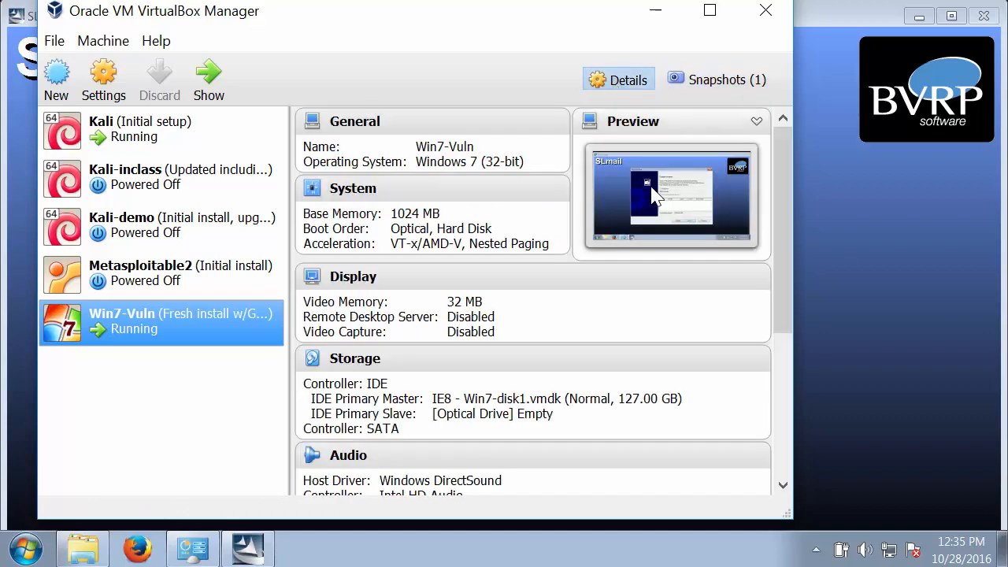
pyautogui.click(655, 10)
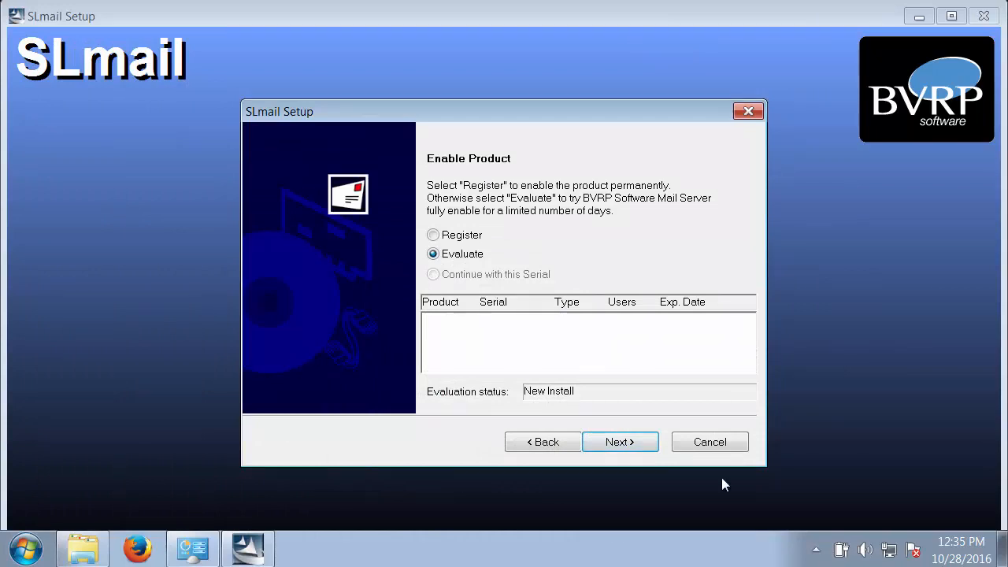
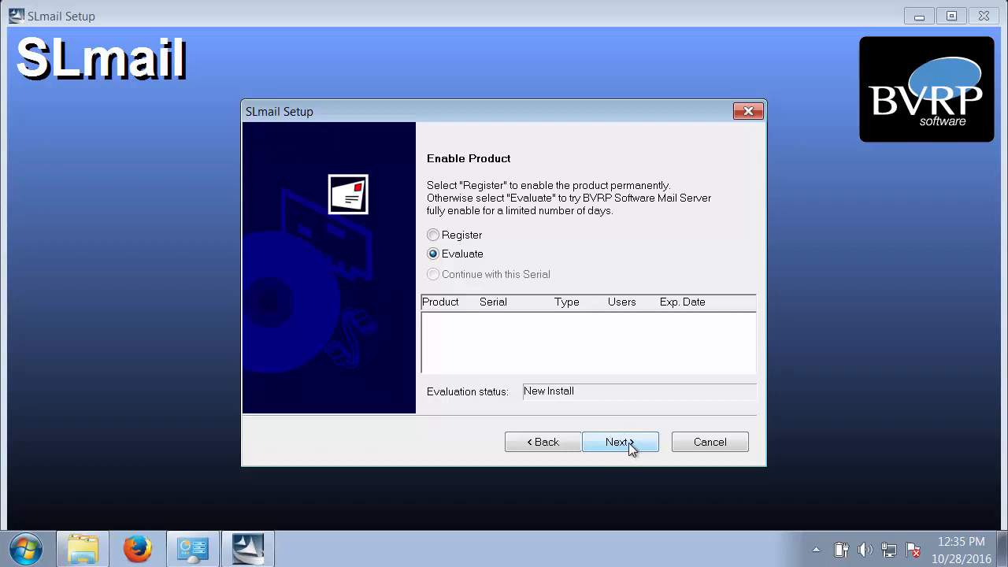
# Keep the evaluation option, accept the detected network information, and bind SLmail to the IP address 192.168.56.101
pyautogui.click(629, 448)
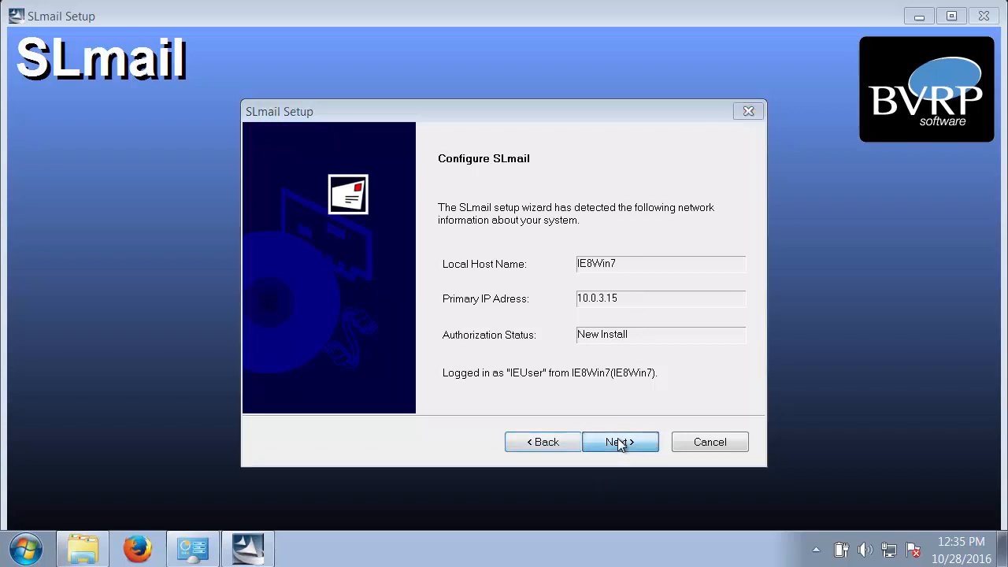
pyautogui.click(618, 441)
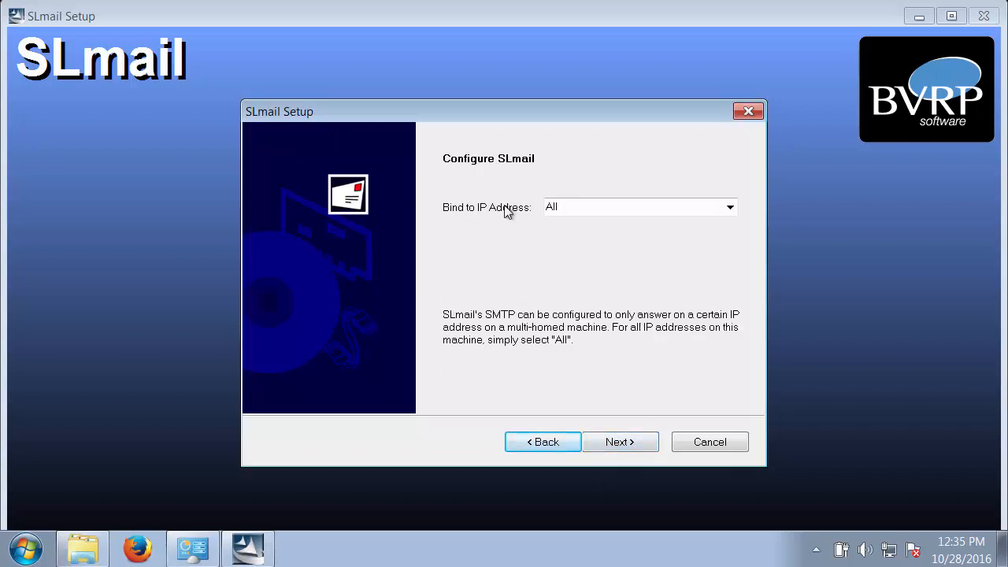
pyautogui.click(609, 211)
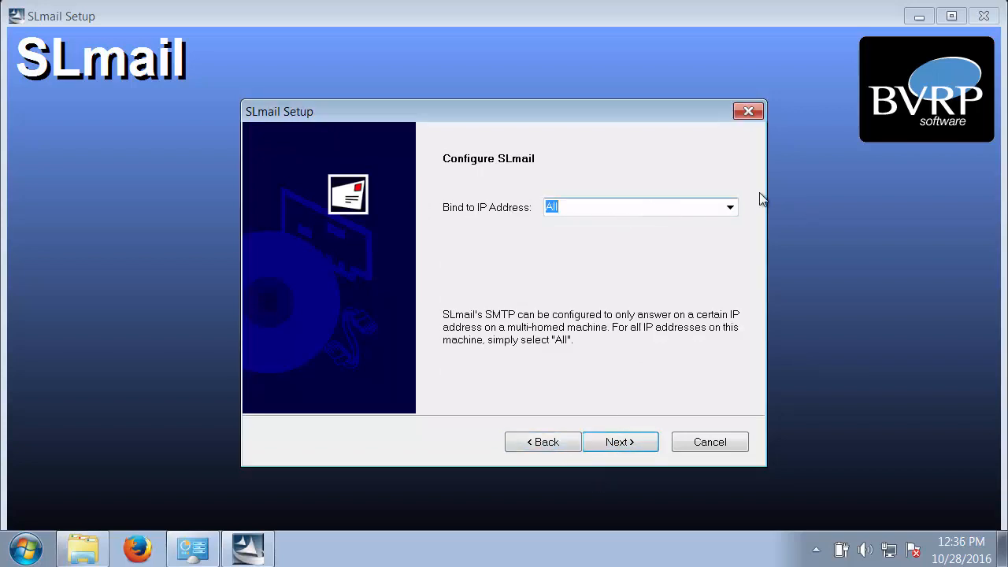
pyautogui.click(729, 208)
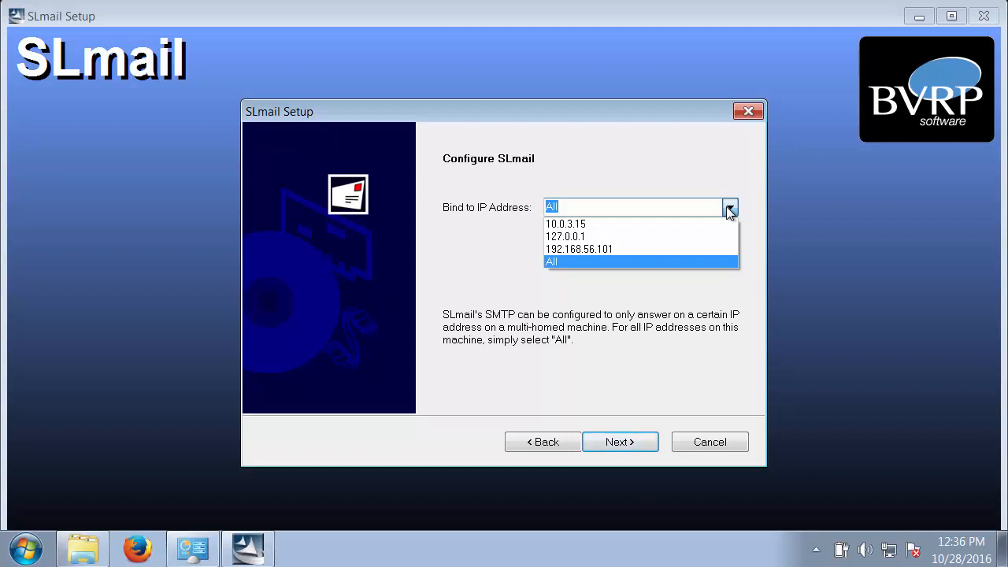
pyautogui.click(610, 249)
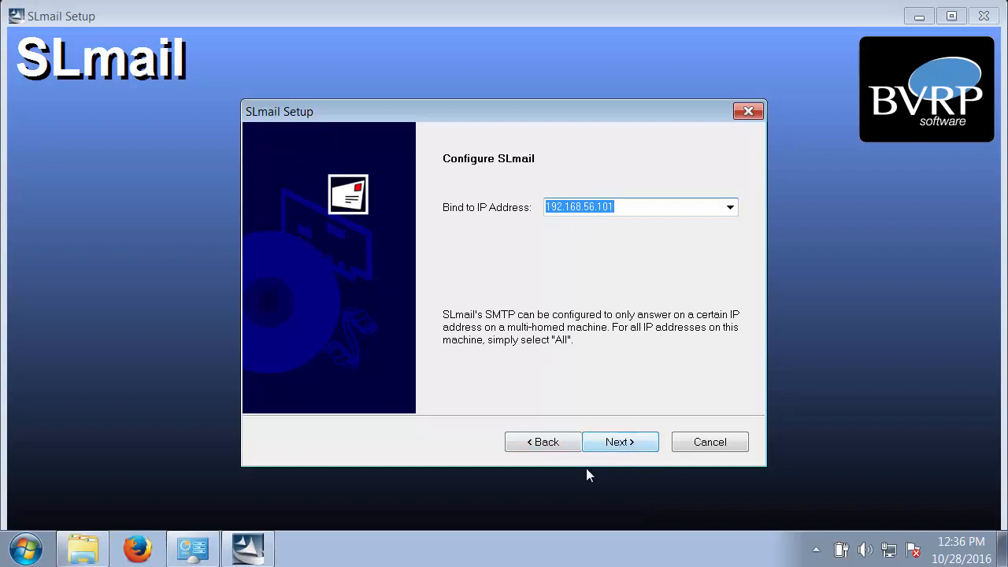
pyautogui.click(619, 442)
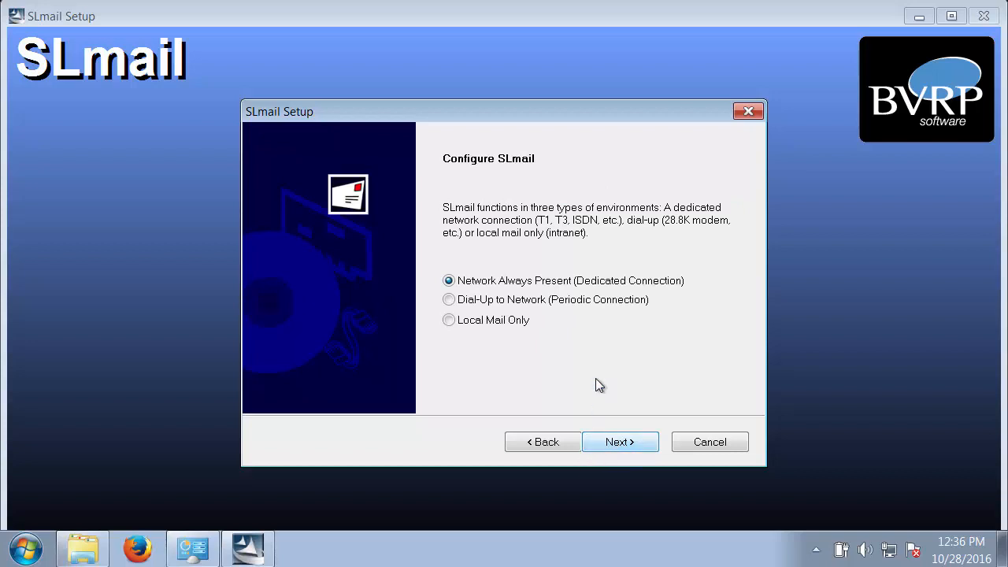
# Keep the dedicated network connection and default domain name, acknowledge the domain warning, and accept the default DNS settings
pyautogui.click(618, 441)
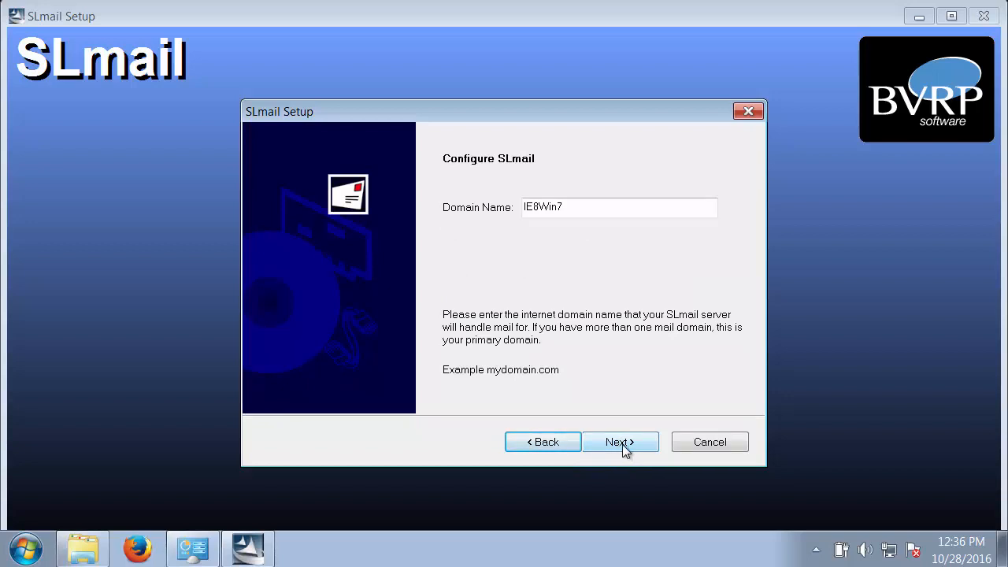
pyautogui.click(625, 449)
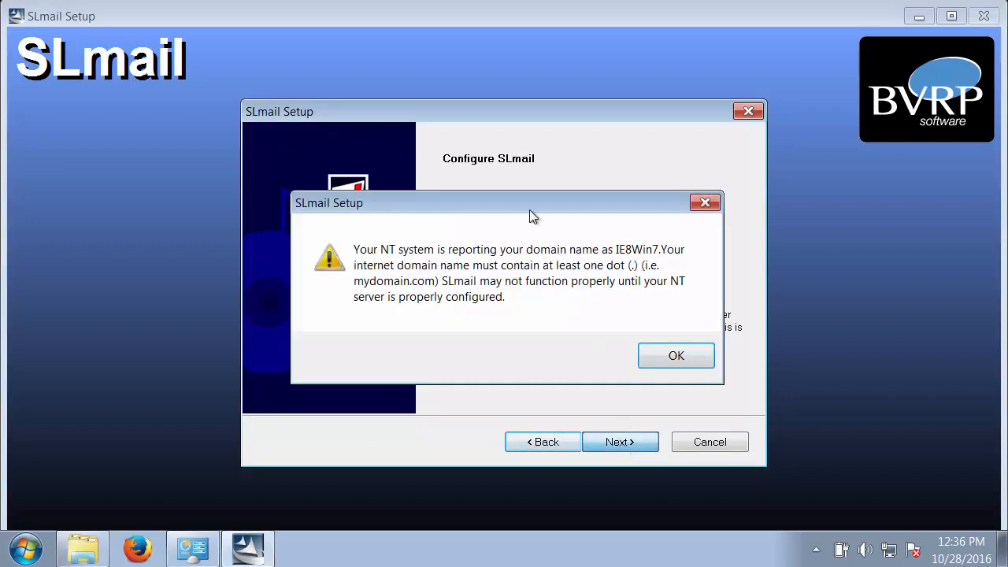
pyautogui.click(666, 360)
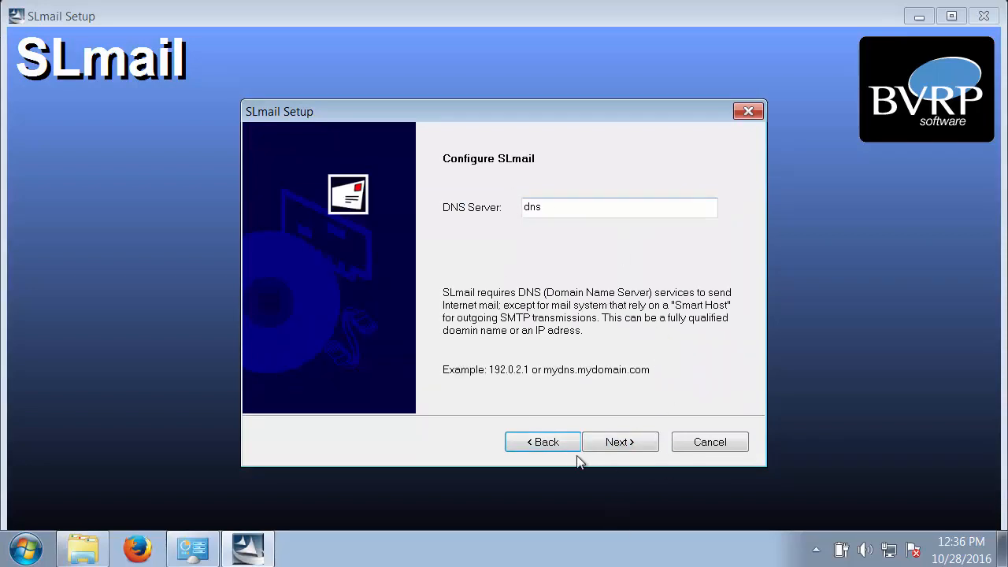
pyautogui.click(630, 446)
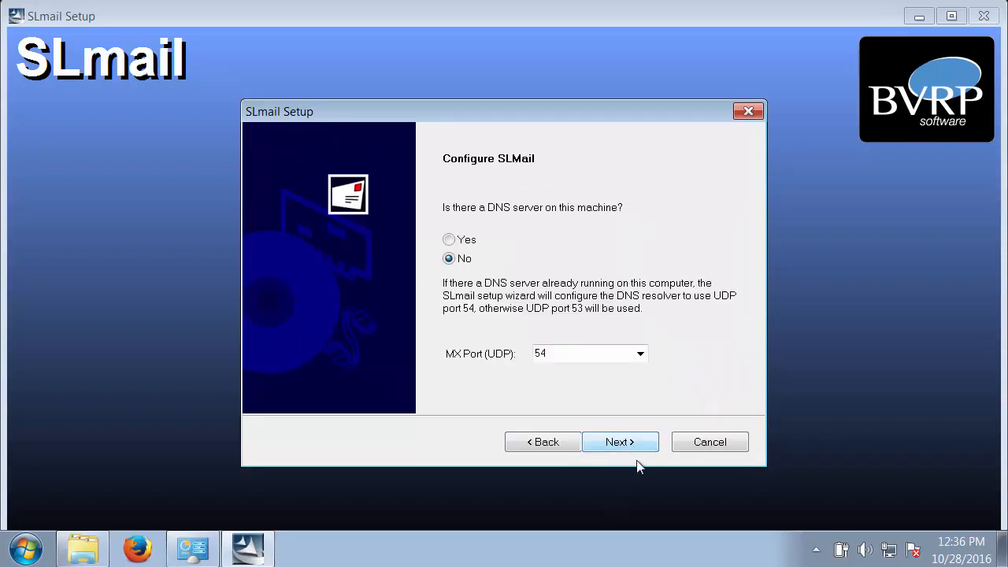
pyautogui.click(631, 443)
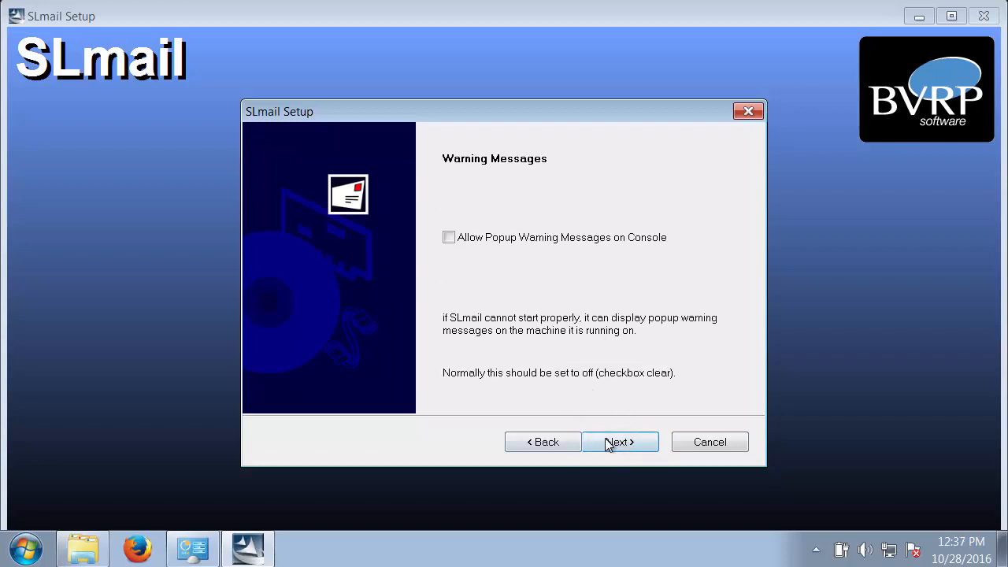
# Leave popup warnings off, keep authenticated remote administration for Administrator, and accept ports 25, 8376 and 180
pyautogui.click(608, 443)
pyautogui.click(617, 444)
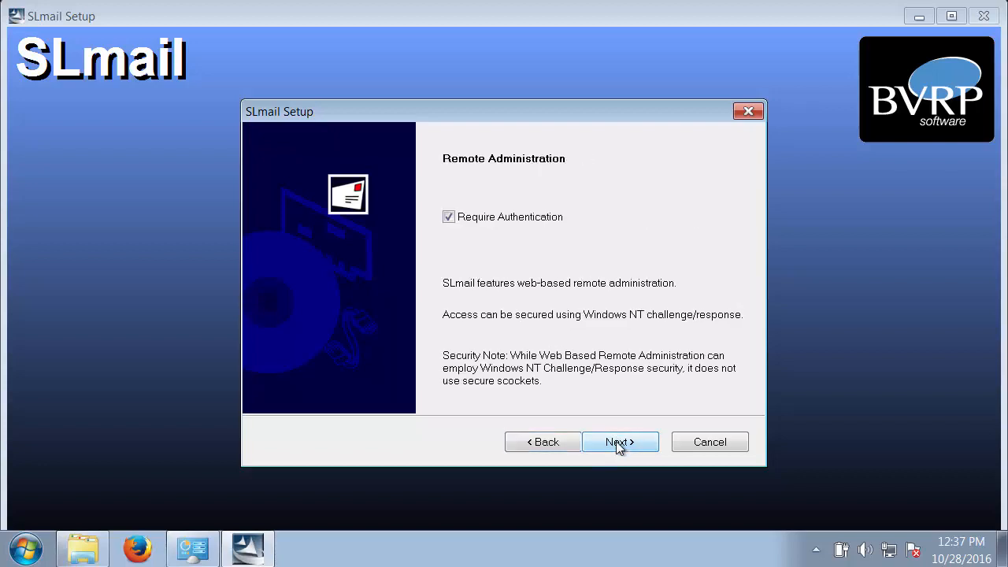
pyautogui.click(619, 444)
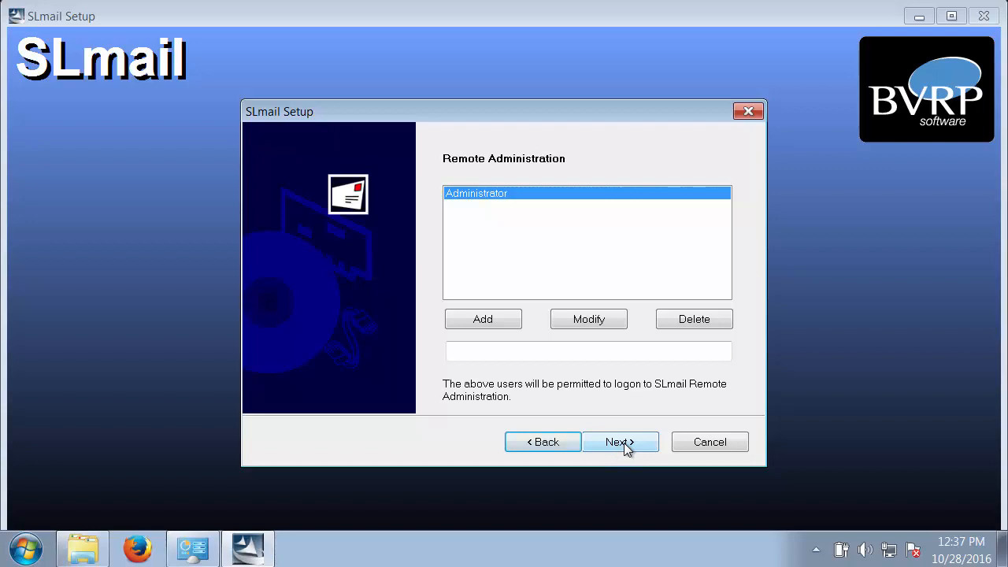
pyautogui.click(622, 442)
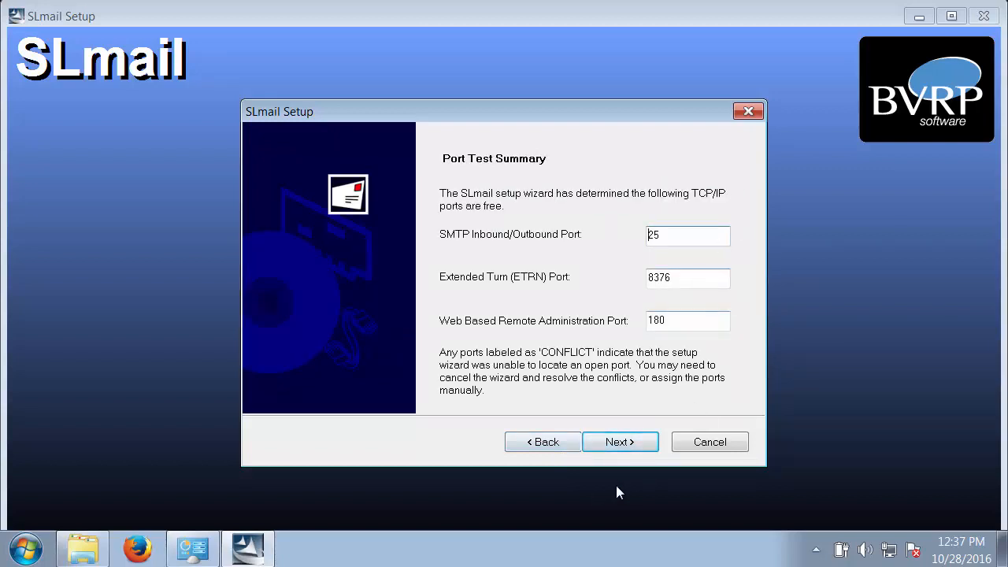
pyautogui.click(621, 442)
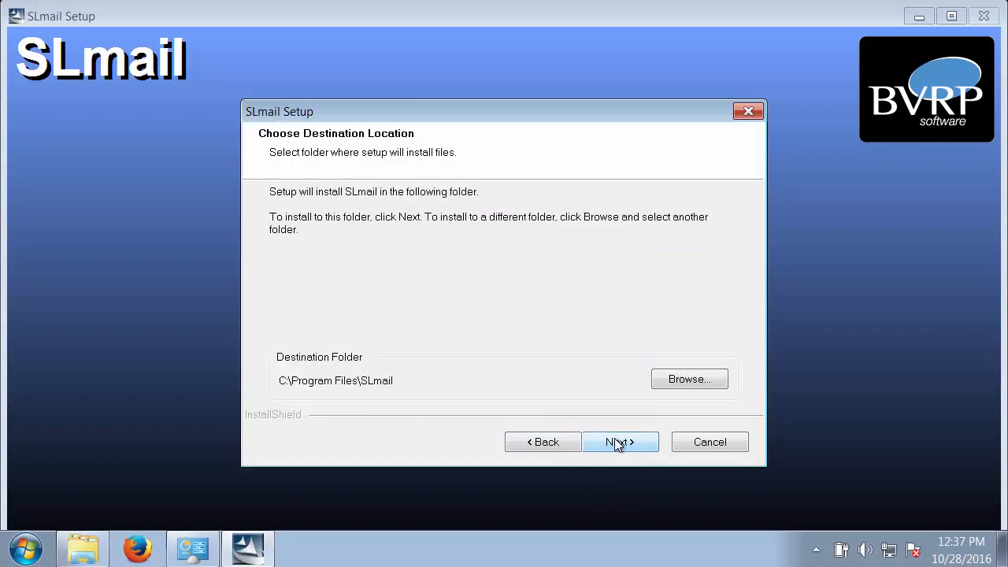
# Install SLmail into C:\Program Files\SLmail with the default program folder SL Products\SLmail
pyautogui.click(614, 443)
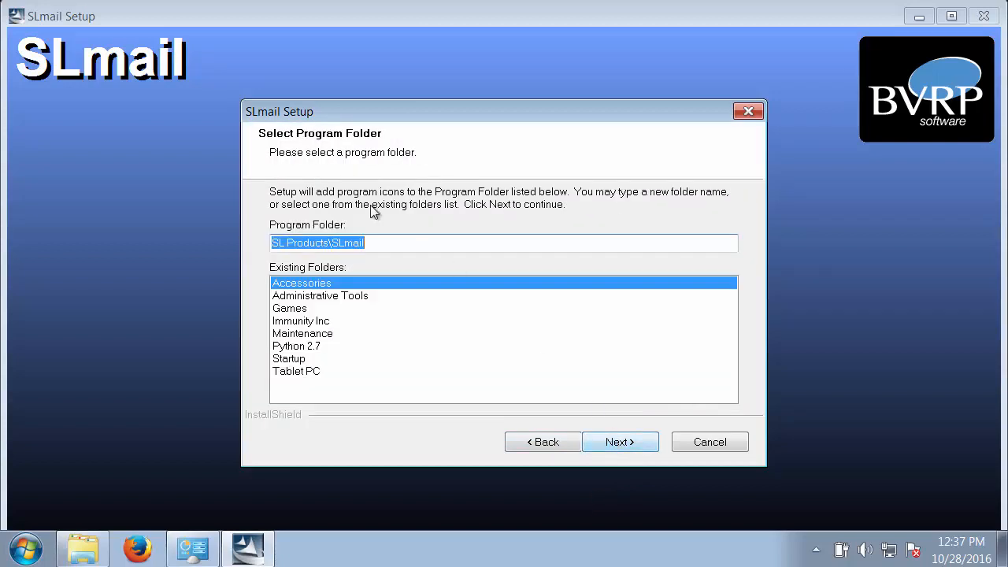
pyautogui.click(639, 442)
pyautogui.click(639, 442)
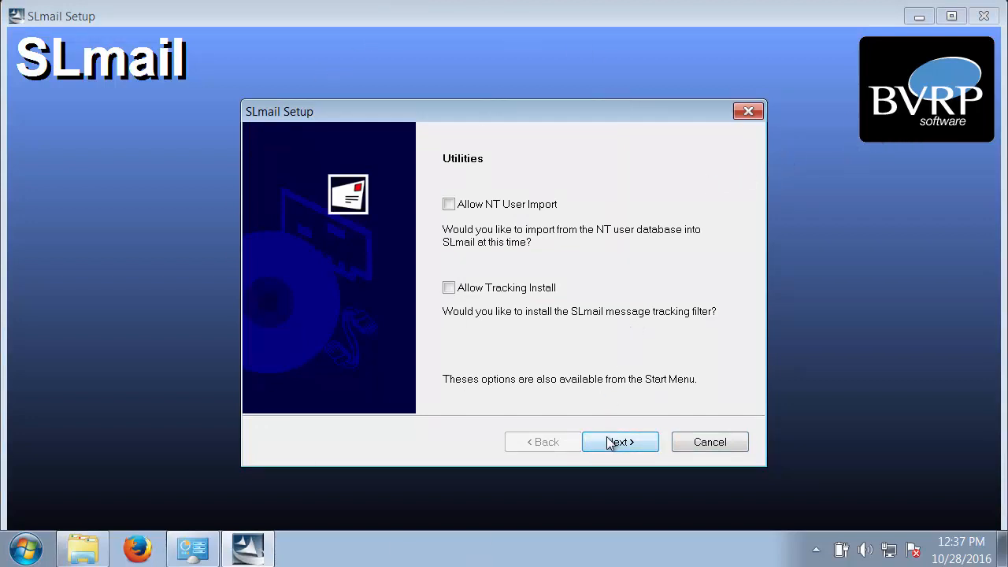
# Allow the NT user import, try to continue past the import wizard's domain selection, and return to its first page
pyautogui.click(461, 204)
pyautogui.click(629, 441)
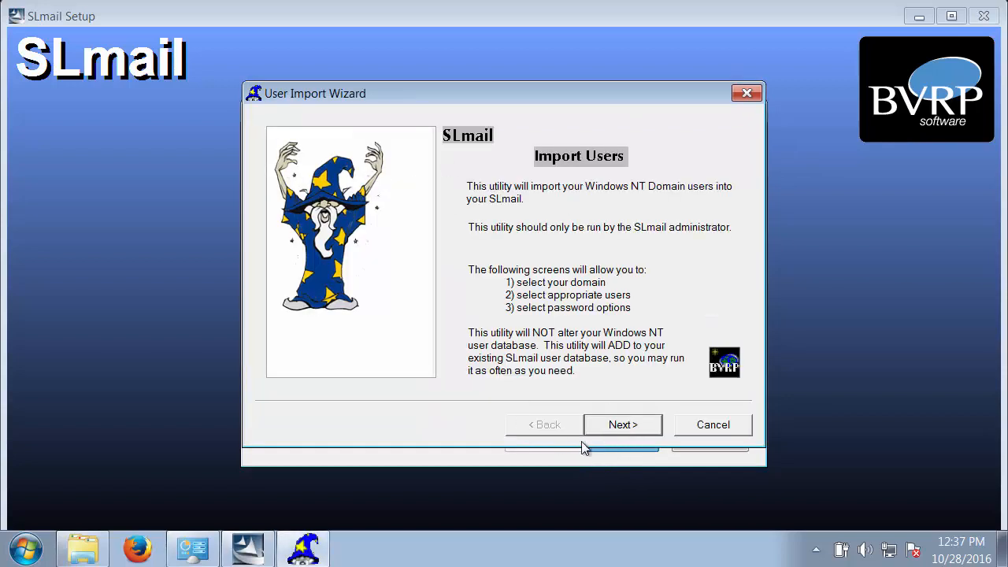
pyautogui.click(619, 428)
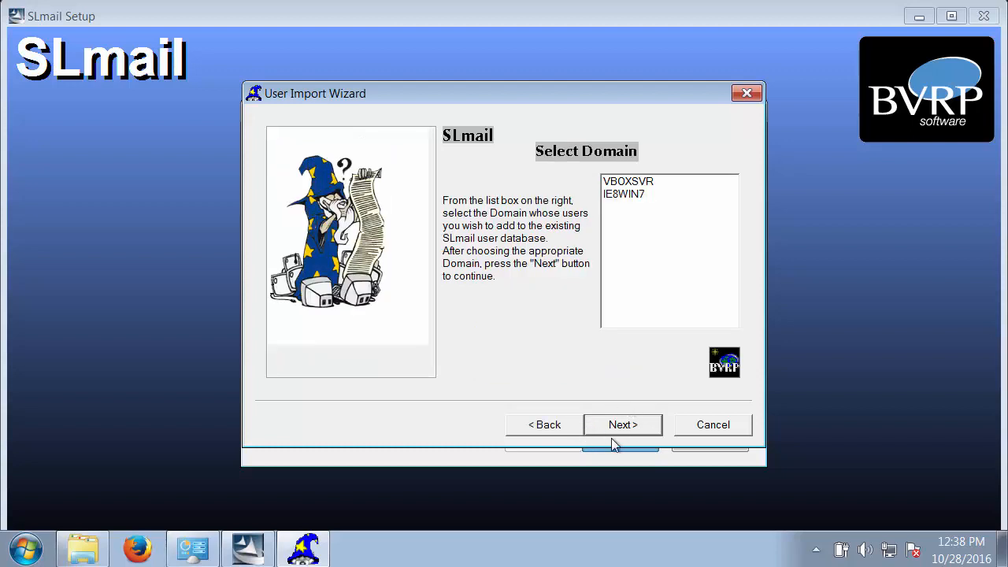
pyautogui.click(614, 433)
pyautogui.click(586, 324)
pyautogui.click(546, 424)
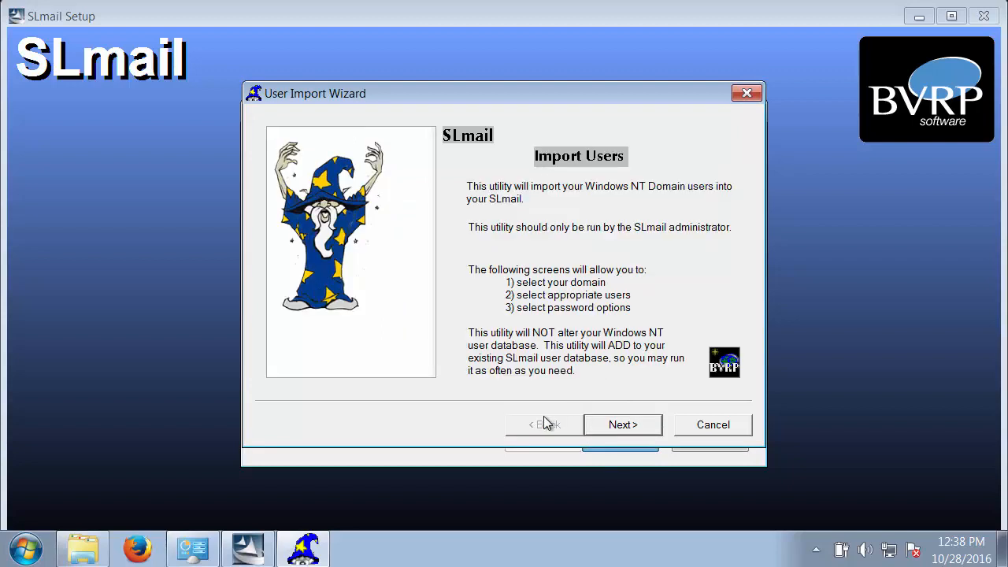
# Cancel the user import and finish the SLmail setup with the option to restart the computer now
pyautogui.click(740, 425)
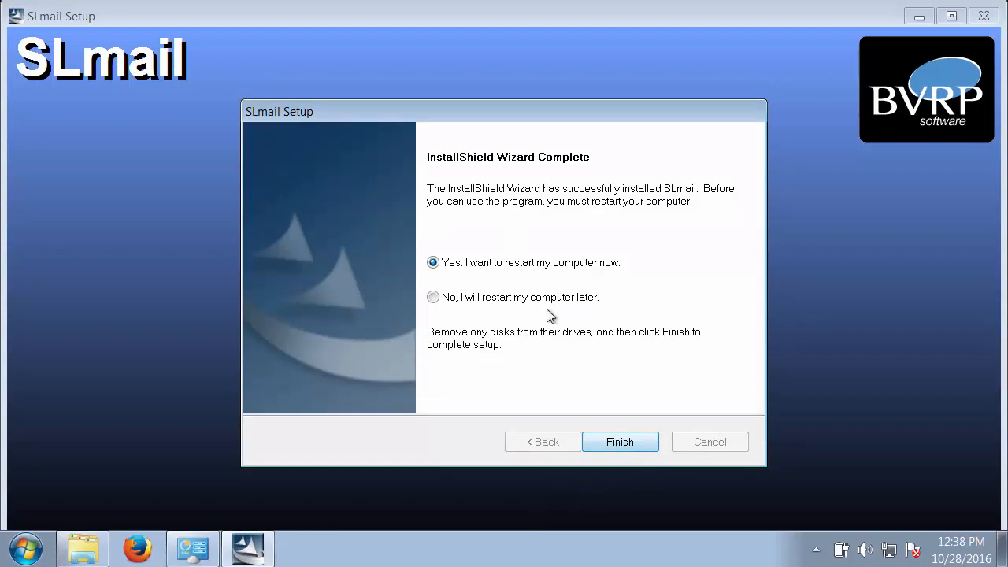
pyautogui.click(621, 443)
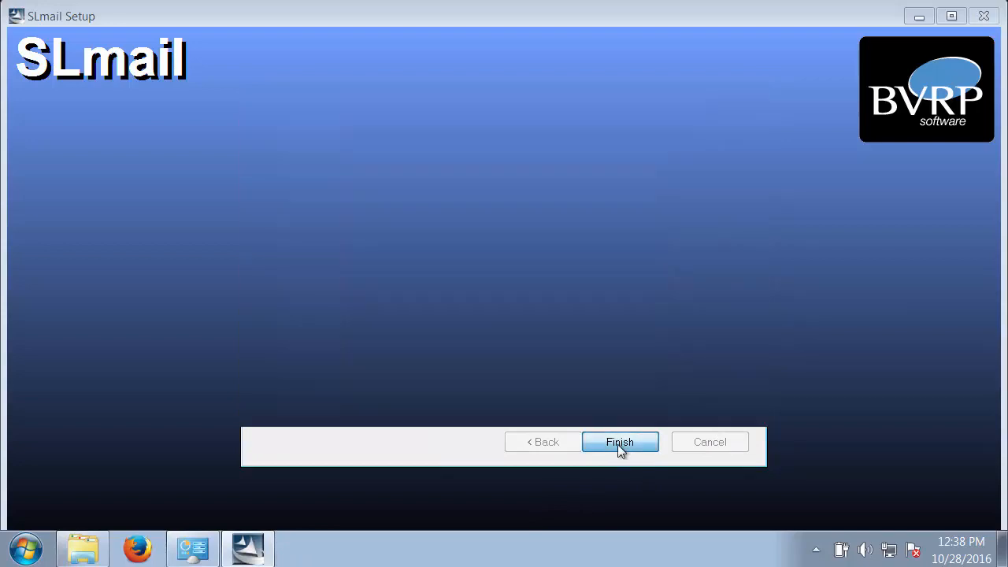